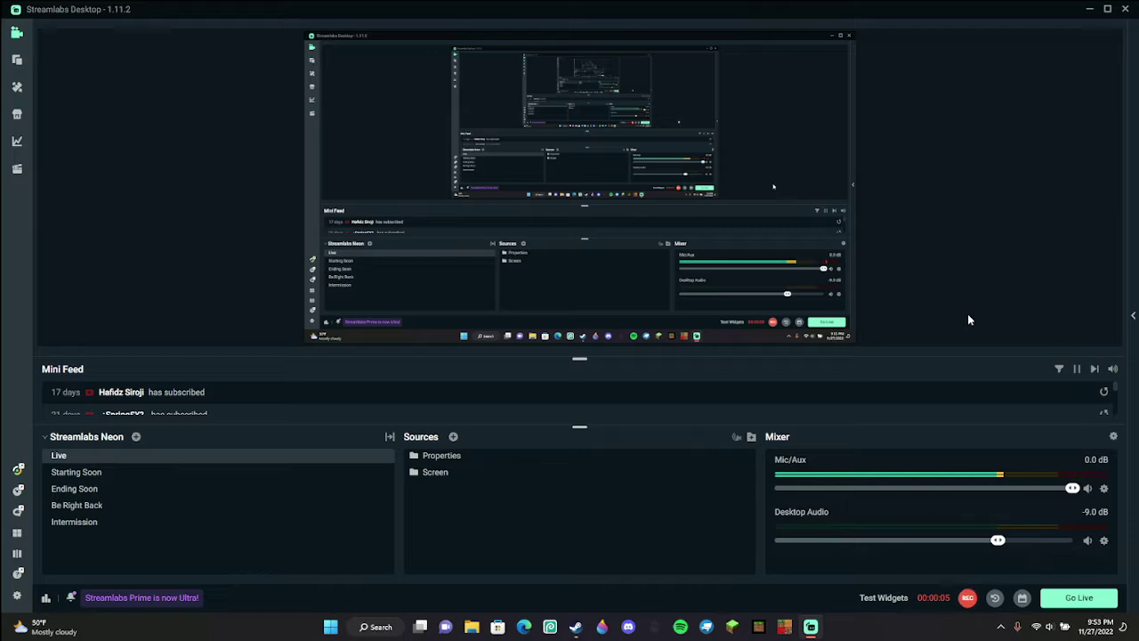
Switch to Steam and open the properties of Source Filmmaker.
left_click(577, 627)
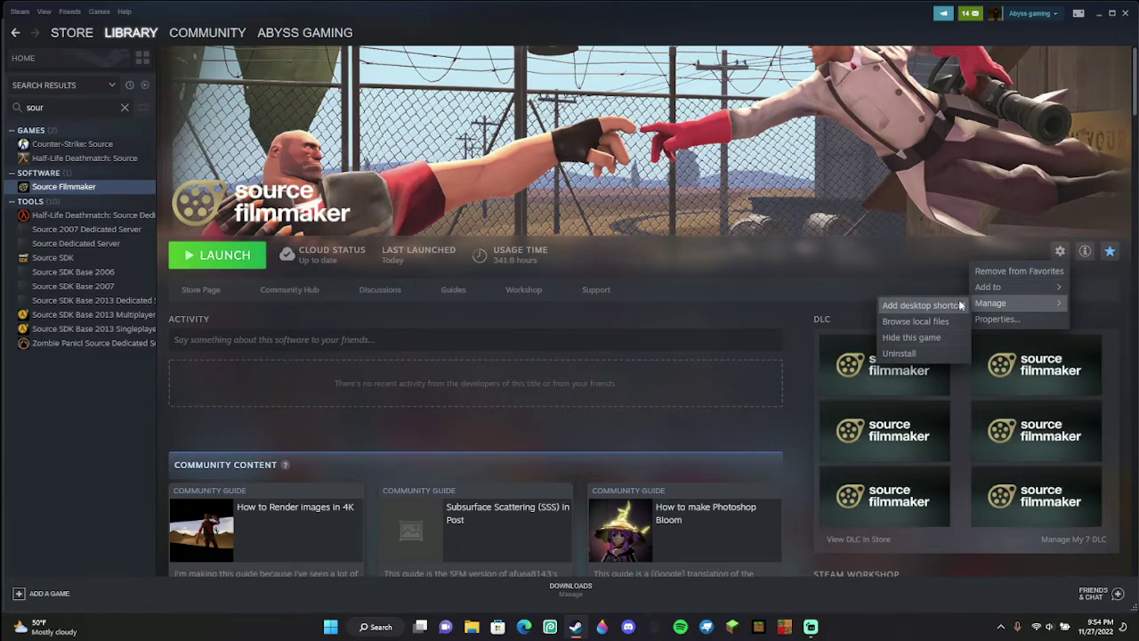
left_click(1035, 318)
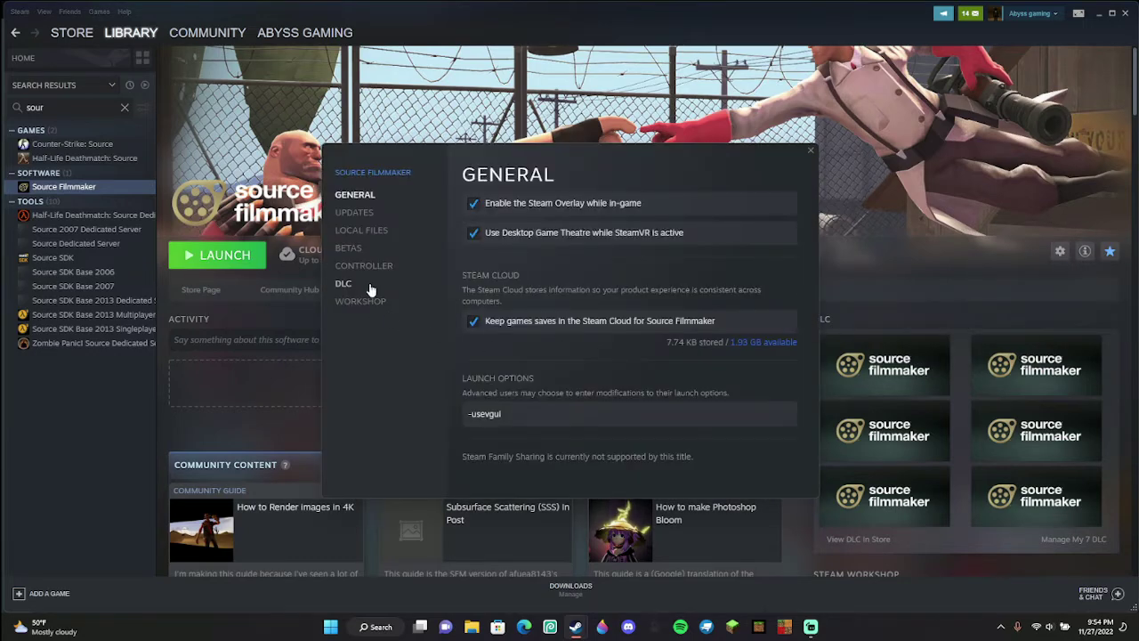
Look through the local files, updates, workshop, DLC, controller and betas settings, and return to the general settings.
left_click(369, 231)
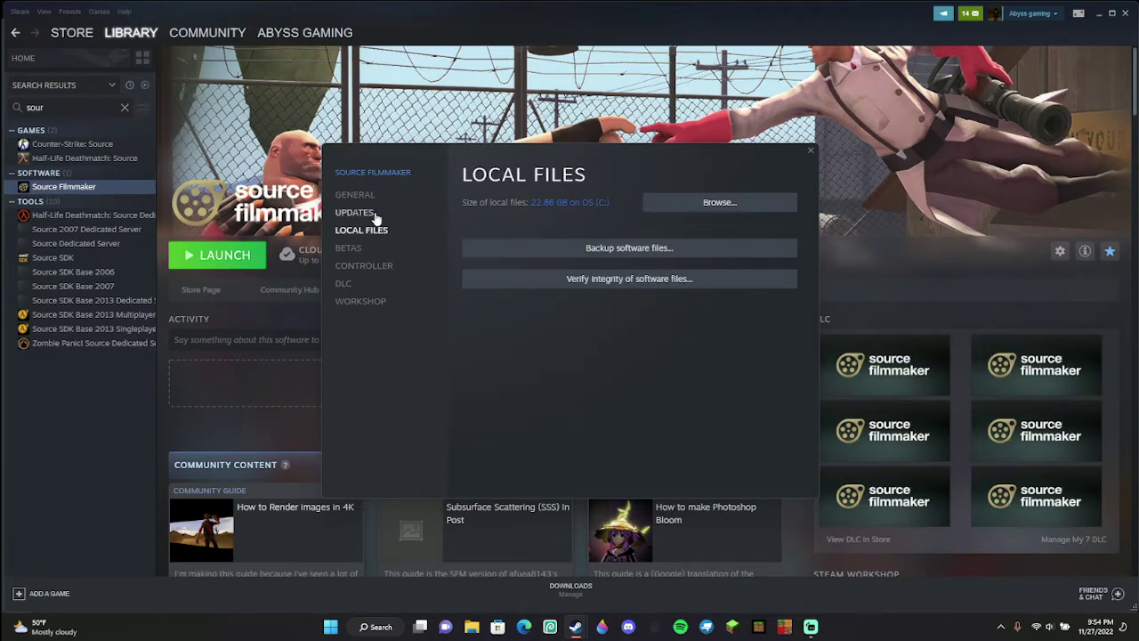
left_click(373, 213)
left_click(371, 301)
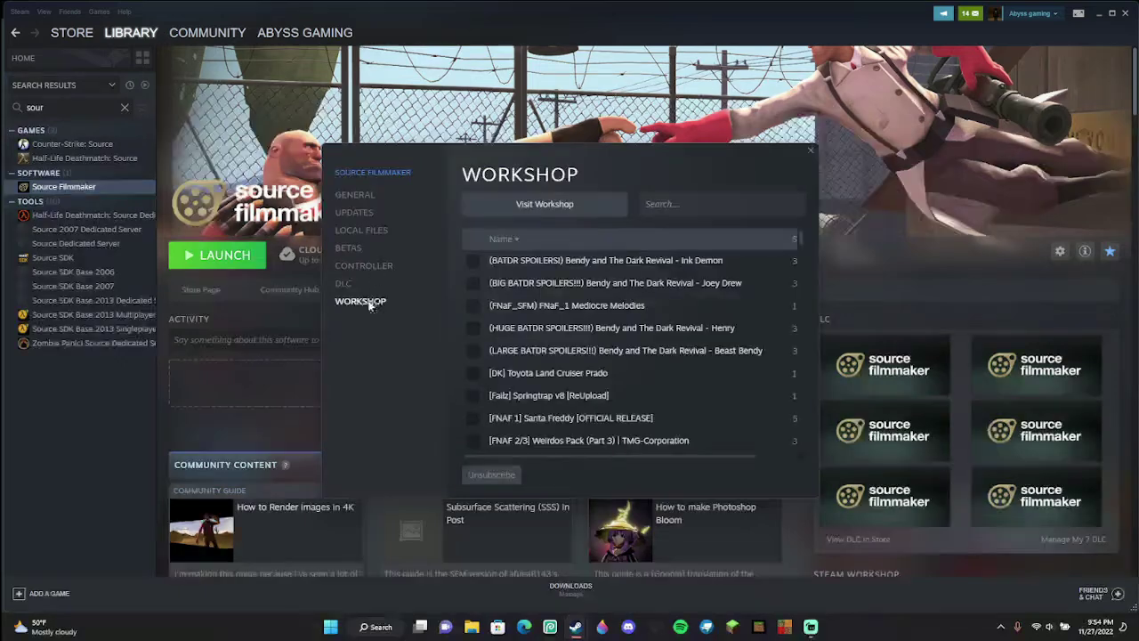
left_click(354, 283)
left_click(360, 267)
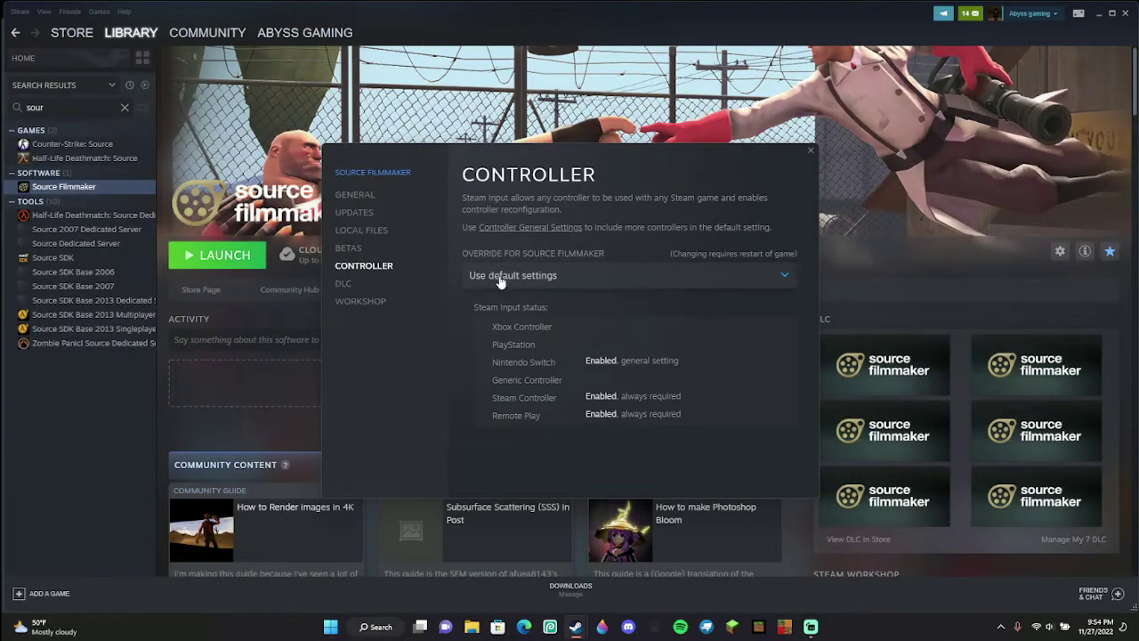
left_click(360, 248)
left_click(367, 229)
left_click(365, 248)
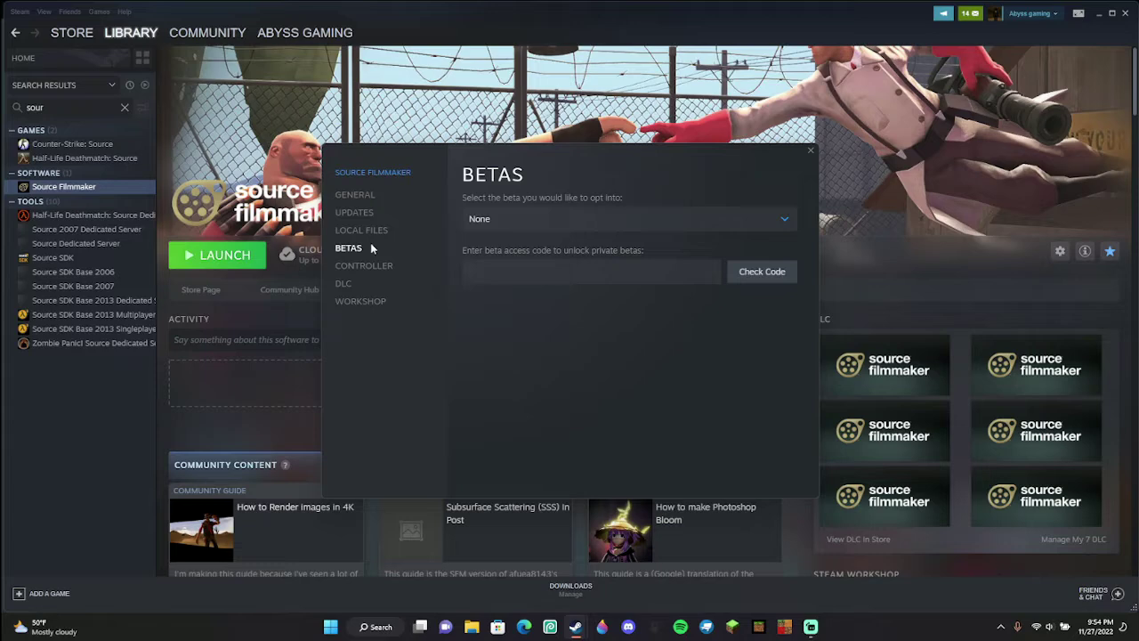
left_click(360, 194)
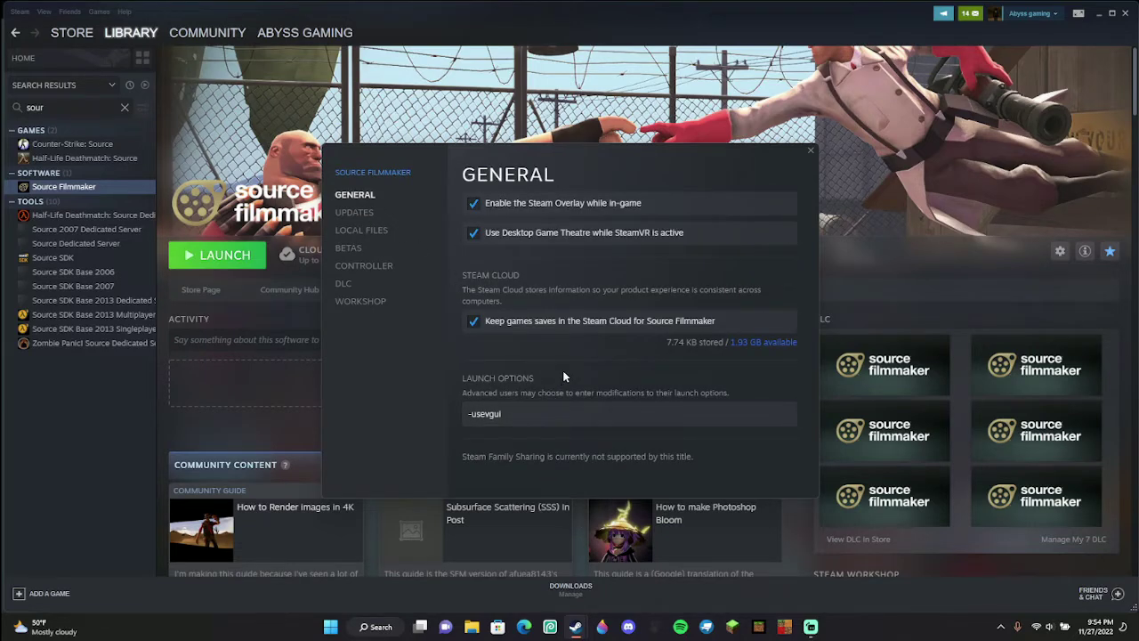
Copy the existing launch option text of Source Filmmaker and clear it.
left_click_drag(580, 415, 455, 422)
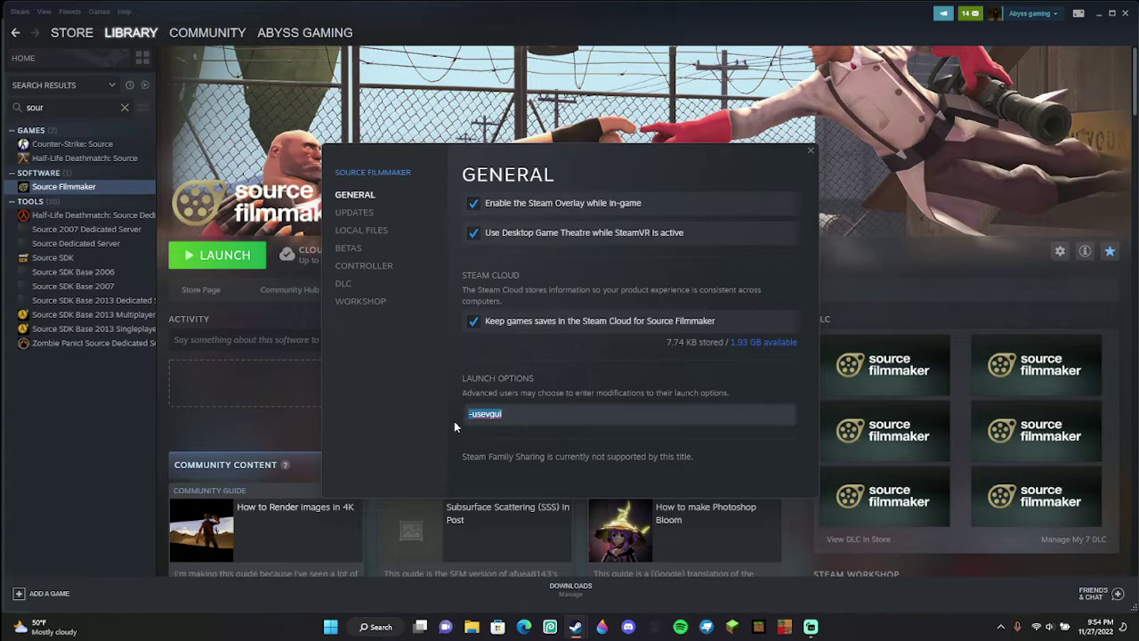
left_click(518, 415)
left_click_drag(519, 415, 483, 425)
left_click(364, 196)
double_click(524, 419)
left_click(530, 414)
left_click_drag(579, 414, 417, 427)
key("ctrl+c")
key("BackSpace")
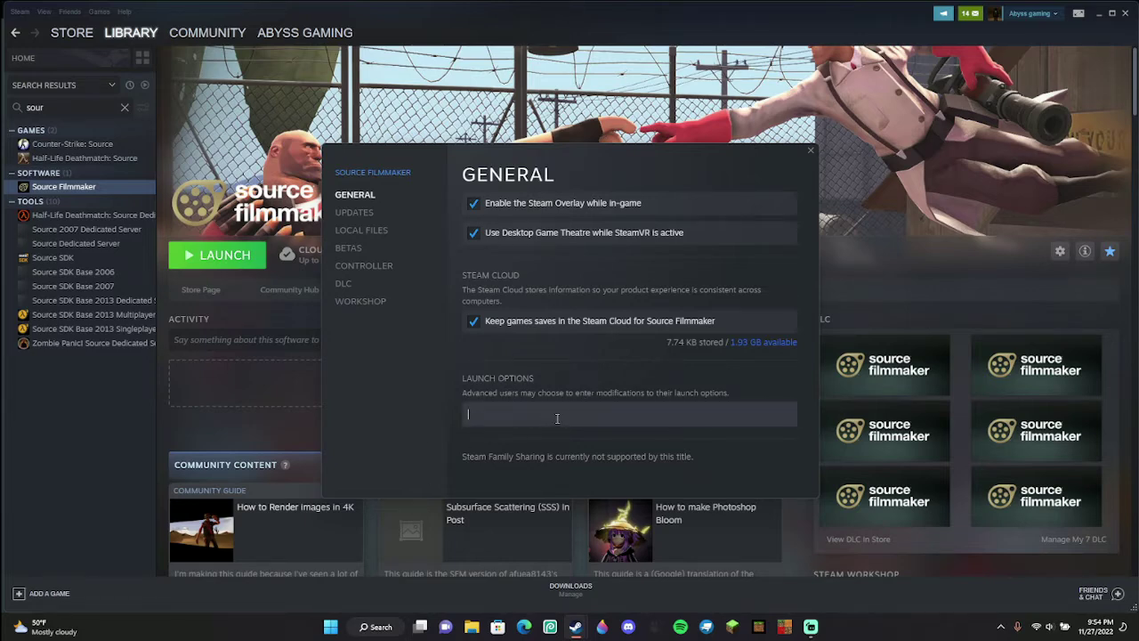
Set the launch options to -usevgui and close the properties.
key("ctrl+v")
left_click_drag(528, 420, 435, 429)
mouse_move(554, 423)
left_mouse_down()
mouse_move(575, 423)
mouse_move(424, 424)
mouse_move(561, 417)
left_mouse_up()
left_click(528, 417)
left_click(559, 418)
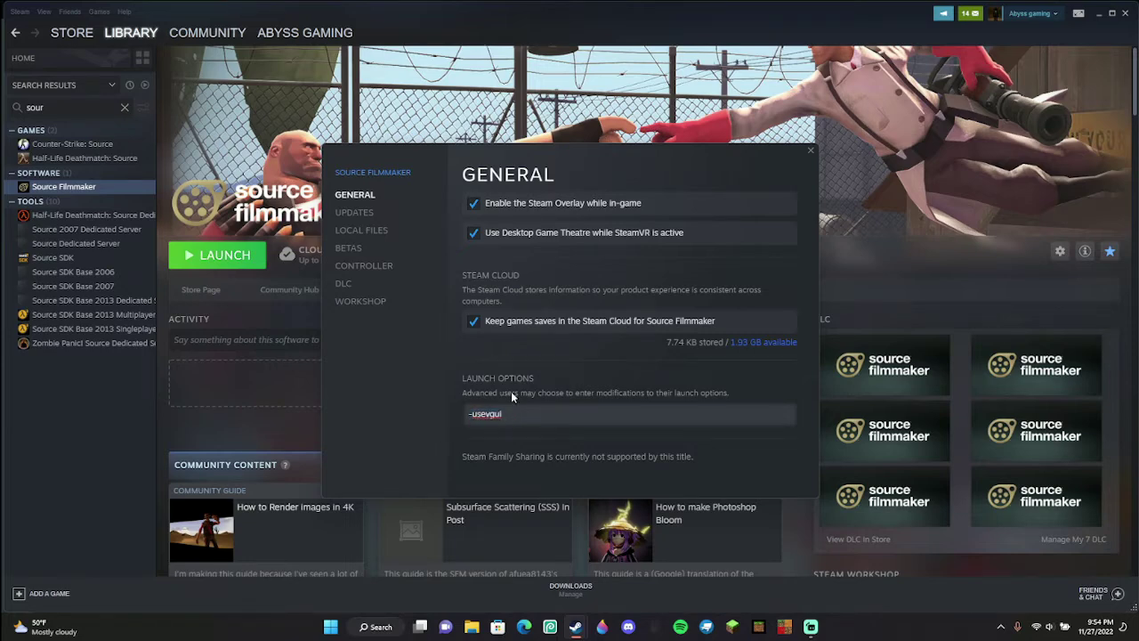
left_click(810, 150)
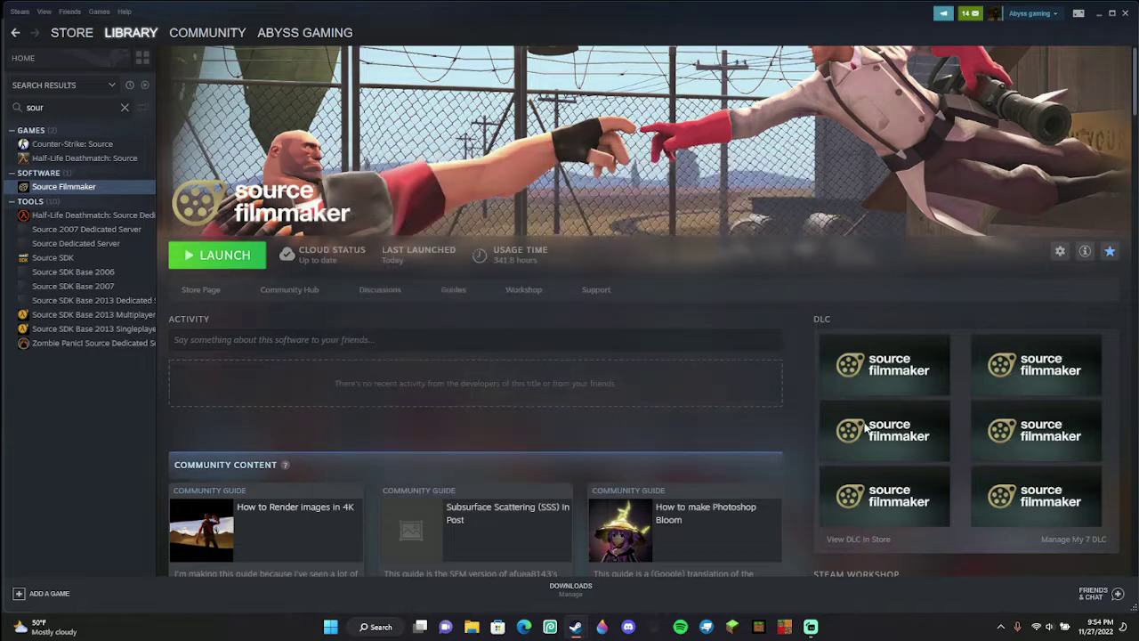
Launch Source Filmmaker with the Launch Source Filmmaker option and open the recent session idk yet.dmx.
left_click(248, 260)
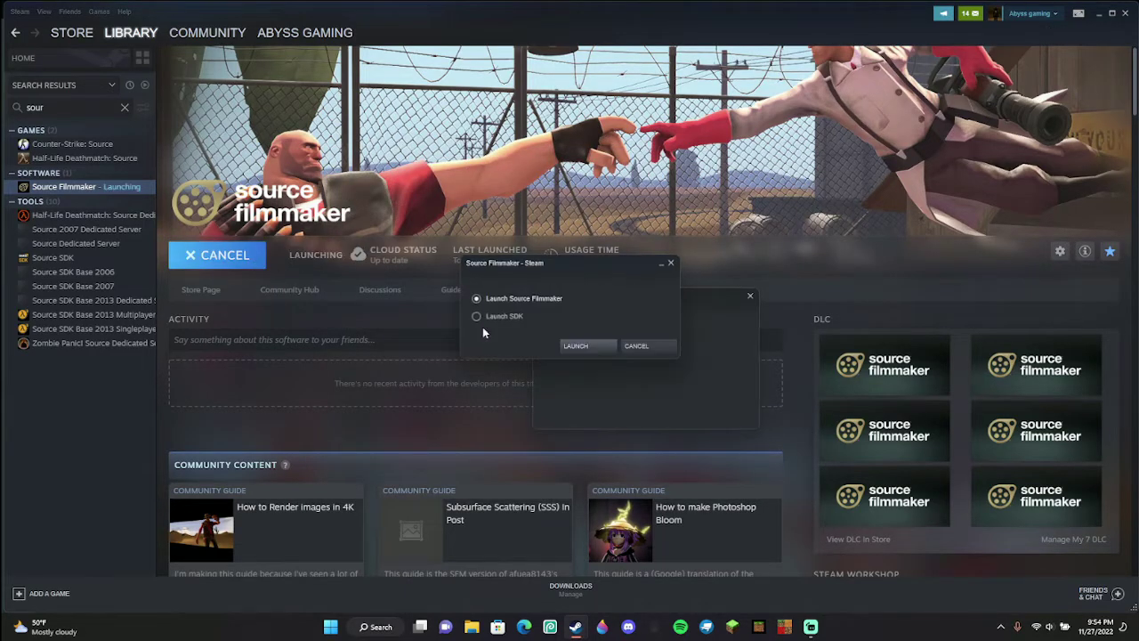
left_click(600, 345)
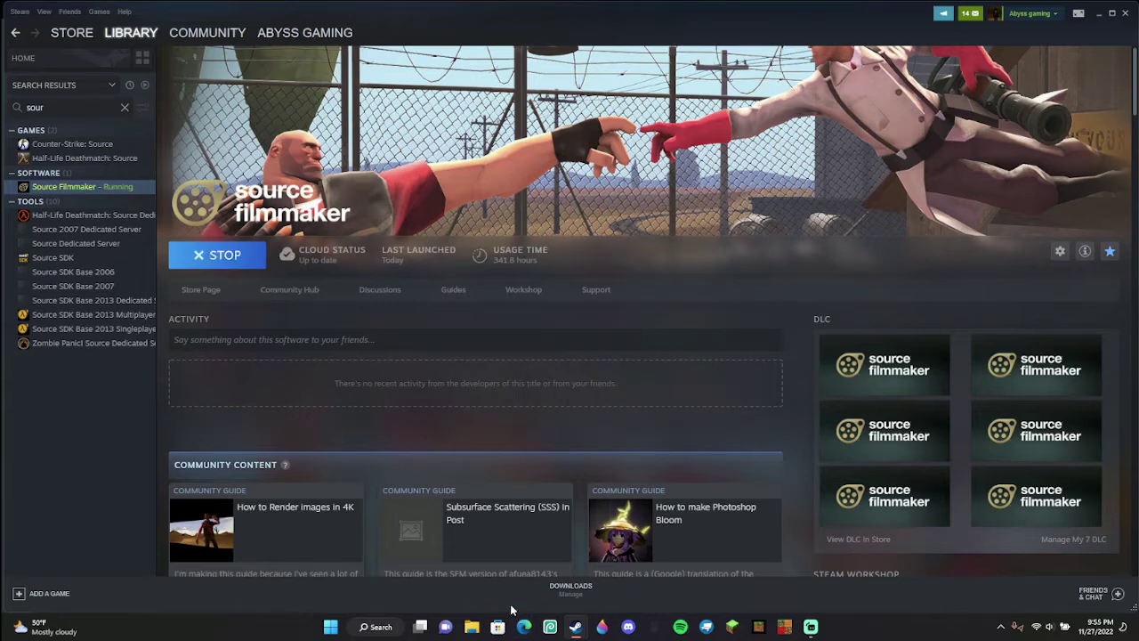
left_click(813, 627)
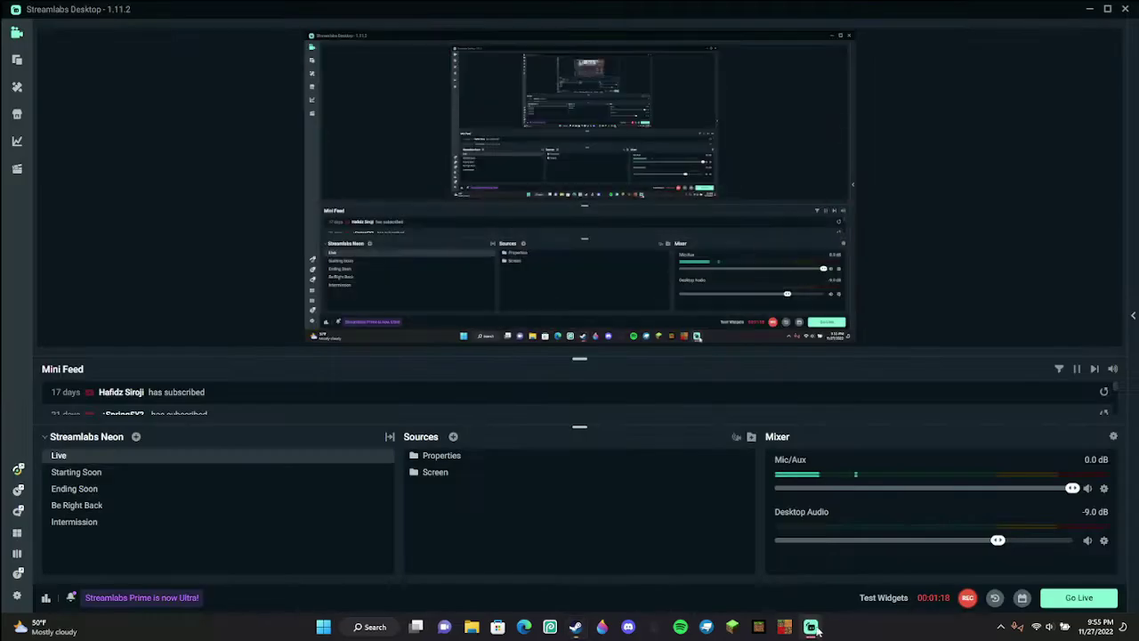
left_click(1090, 11)
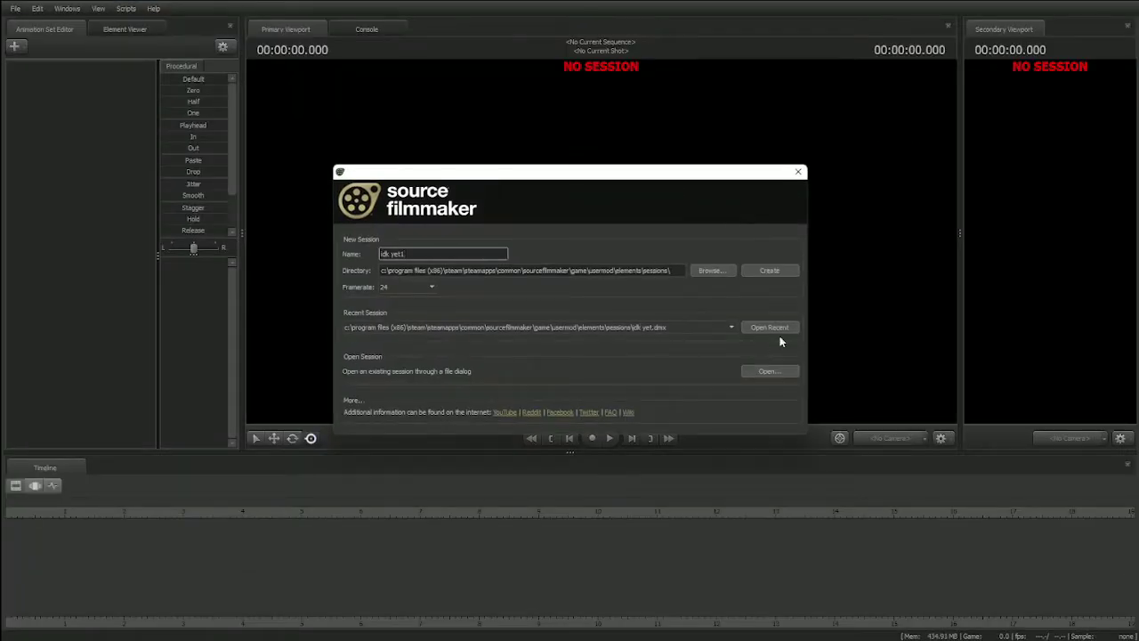
left_click(776, 328)
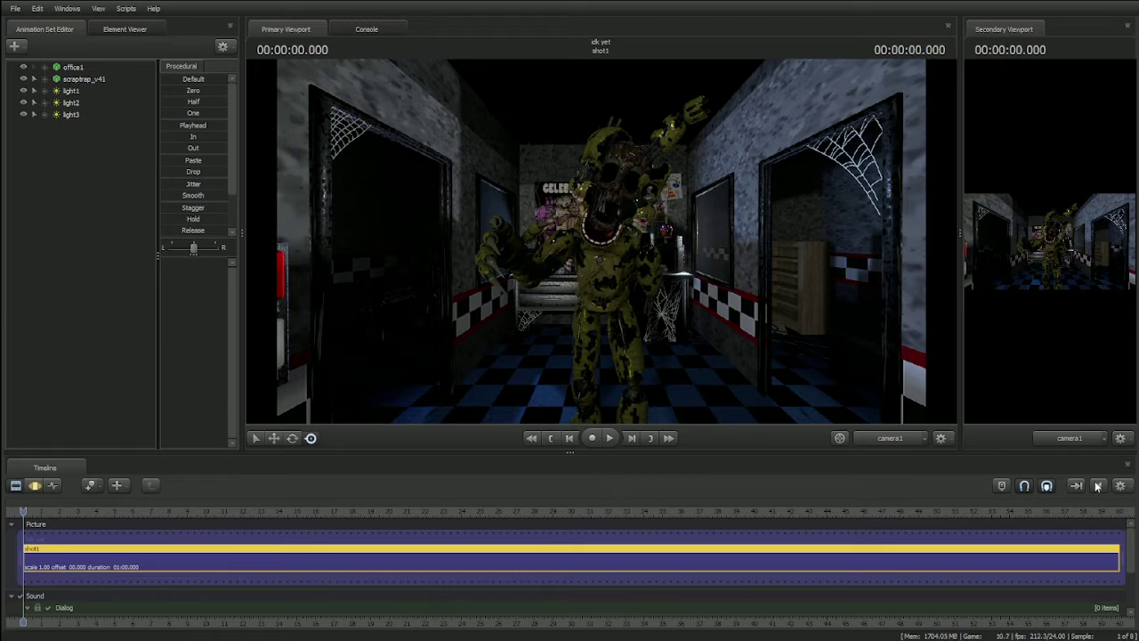
Show the Graph Editor in the timeline and enlarge the viewports by lowering the divider above the timeline.
left_click(53, 485)
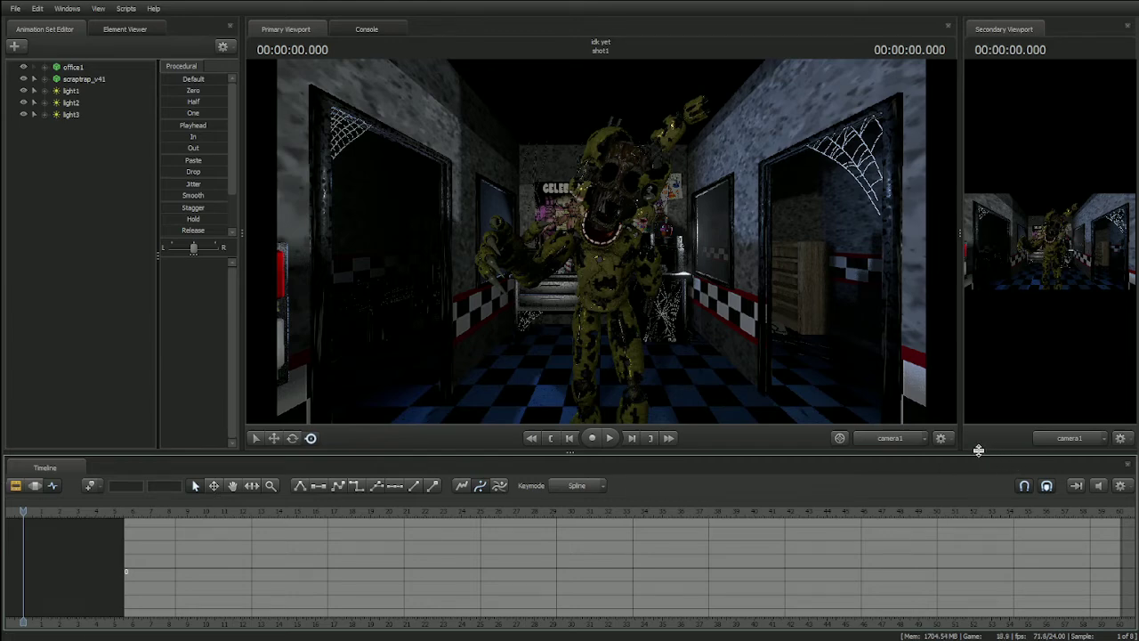
left_click(98, 8)
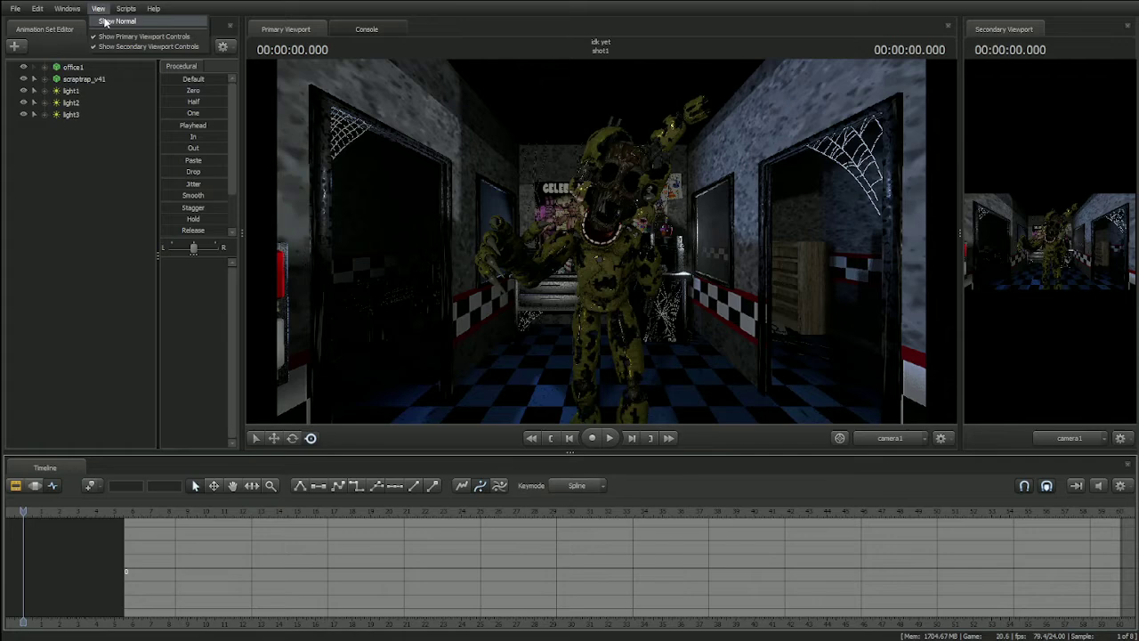
mouse_move(62, 11)
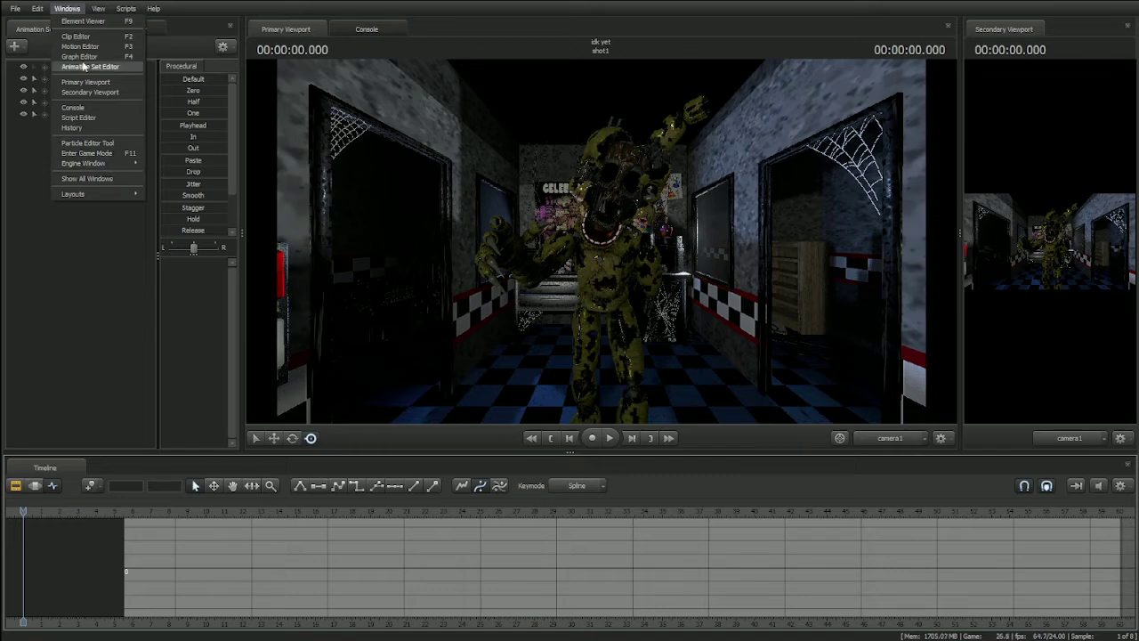
left_click(83, 65)
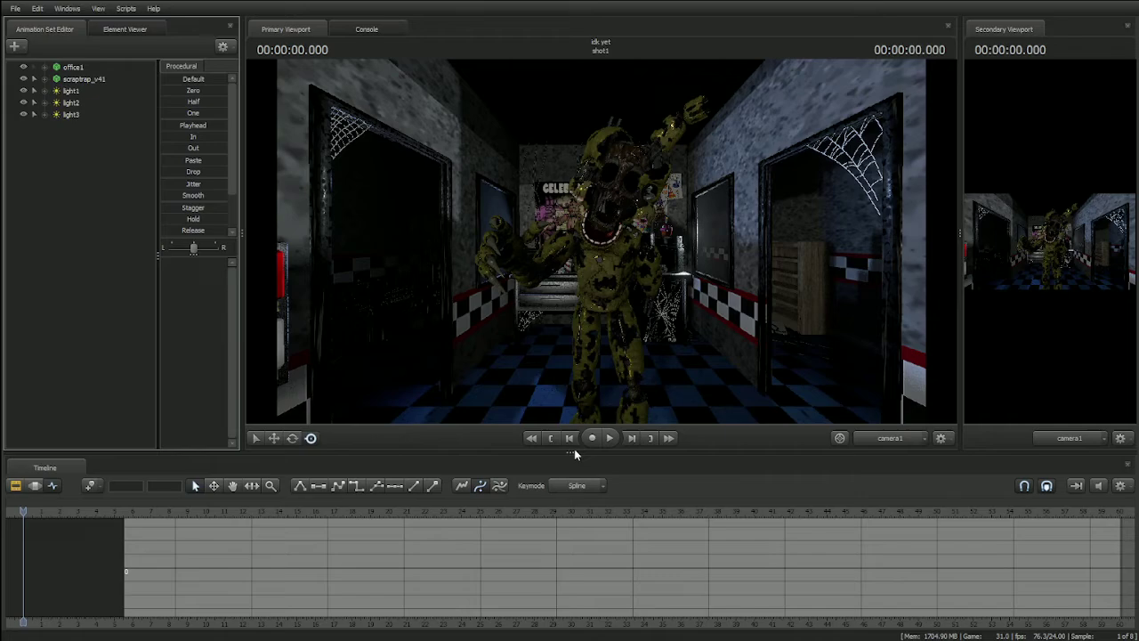
left_click_drag(578, 451, 745, 493)
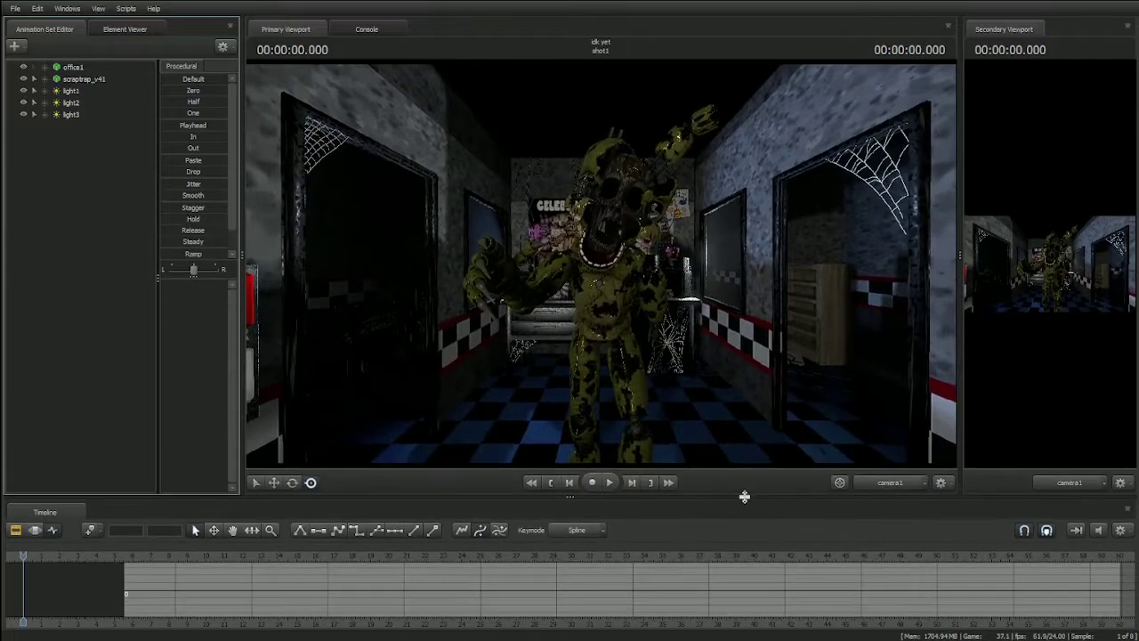
left_click(1120, 529)
mouse_move(1097, 612)
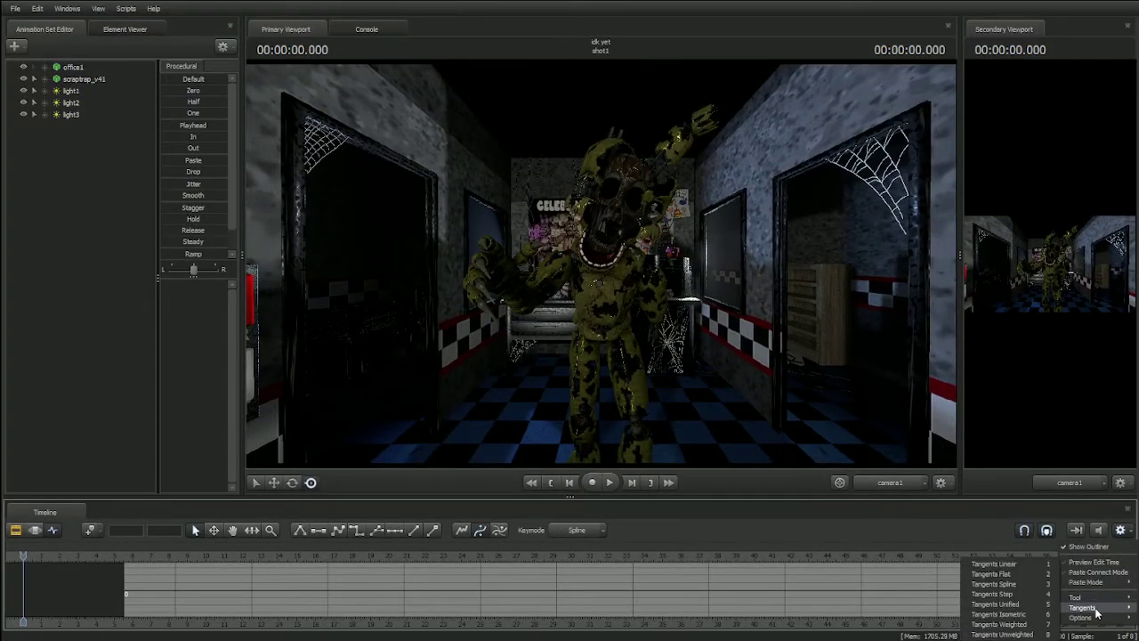
left_click(411, 563)
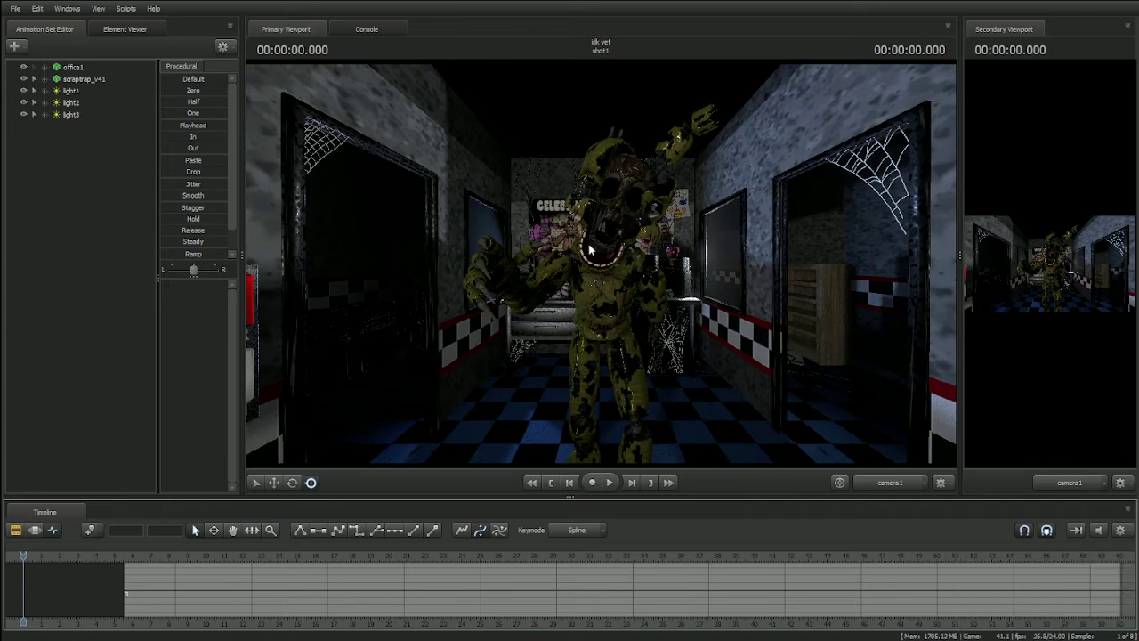
Select the rig_neck control of scraptrap_v41 and play back the animation.
left_click(606, 258)
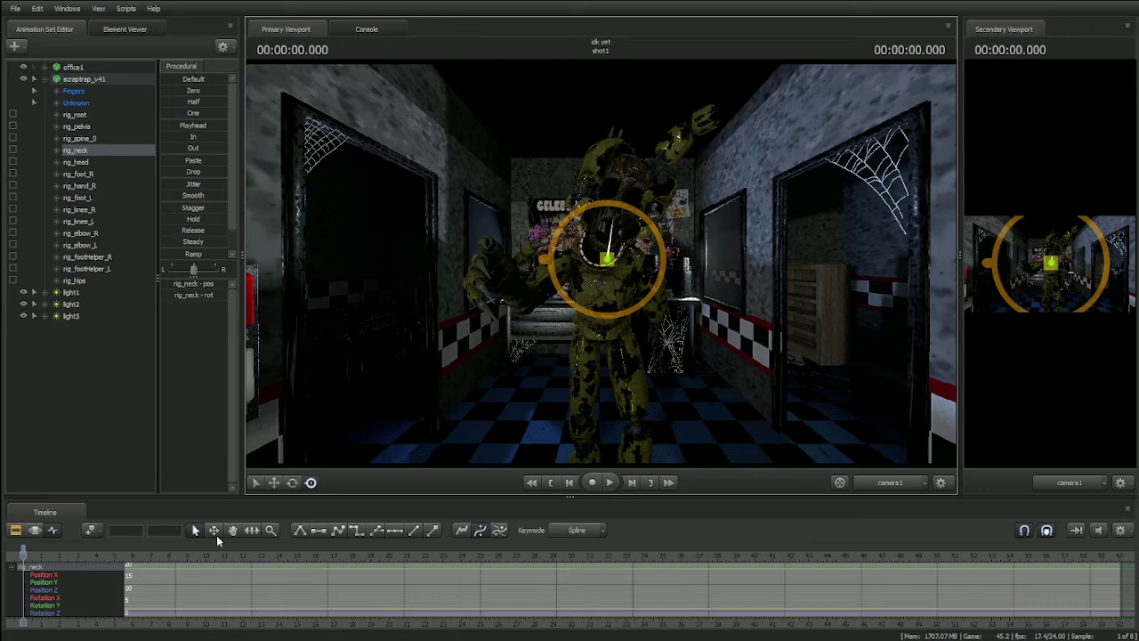
key("space")
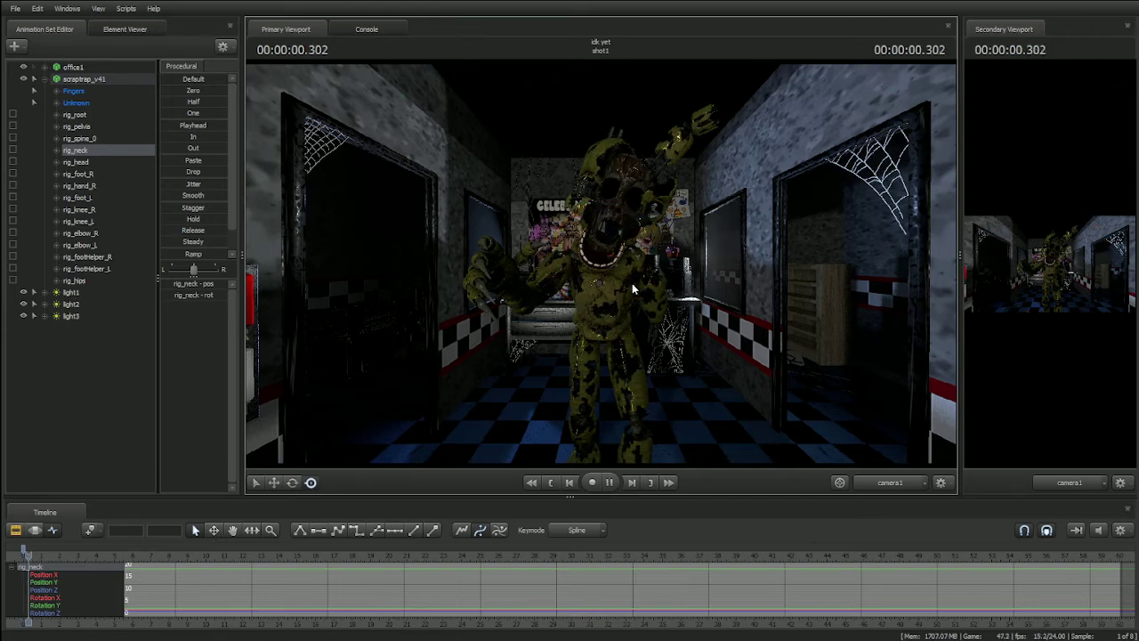
left_click_drag(618, 276, 628, 282)
key("space")
key("space")
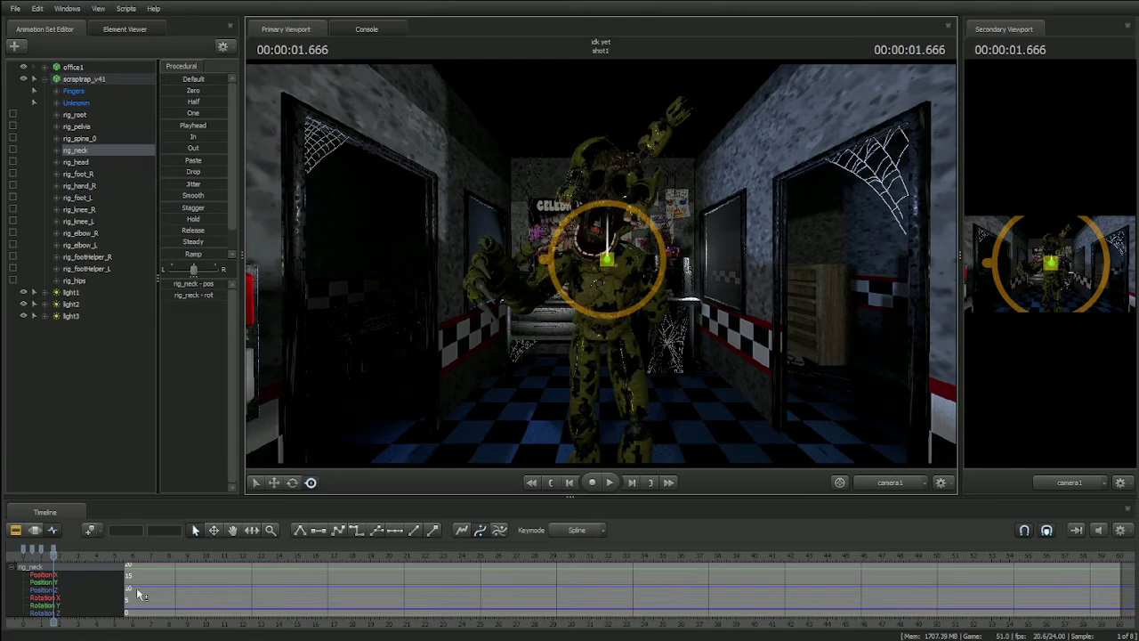
Replay the animation to about 2 seconds and return the playhead to the start of the shot.
left_click_drag(36, 566, 21, 575)
key("space")
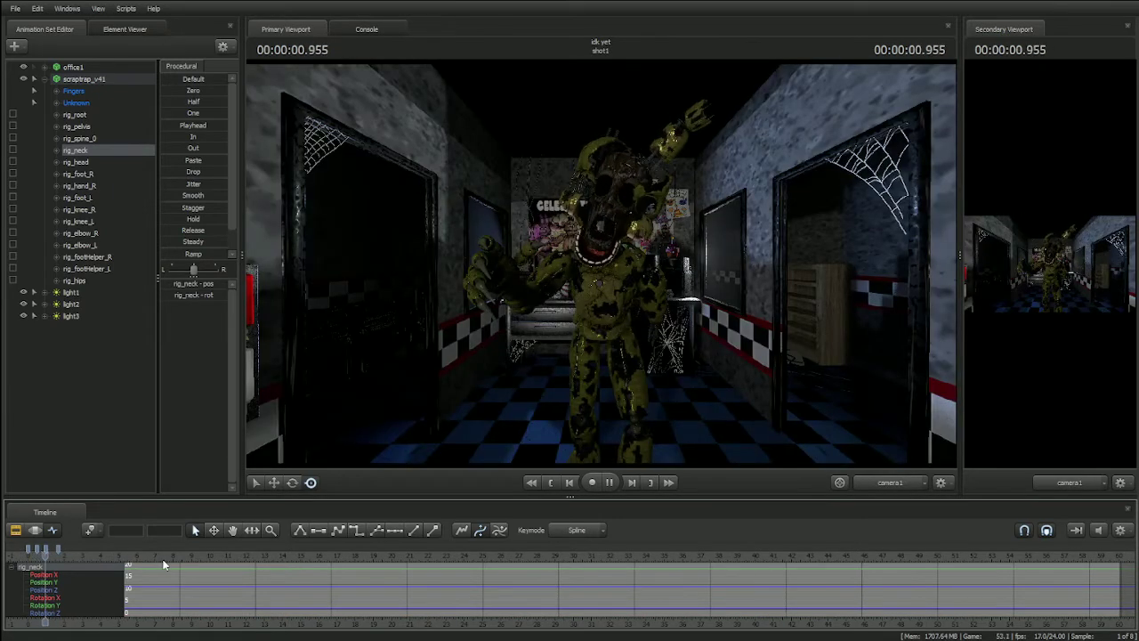
key("space")
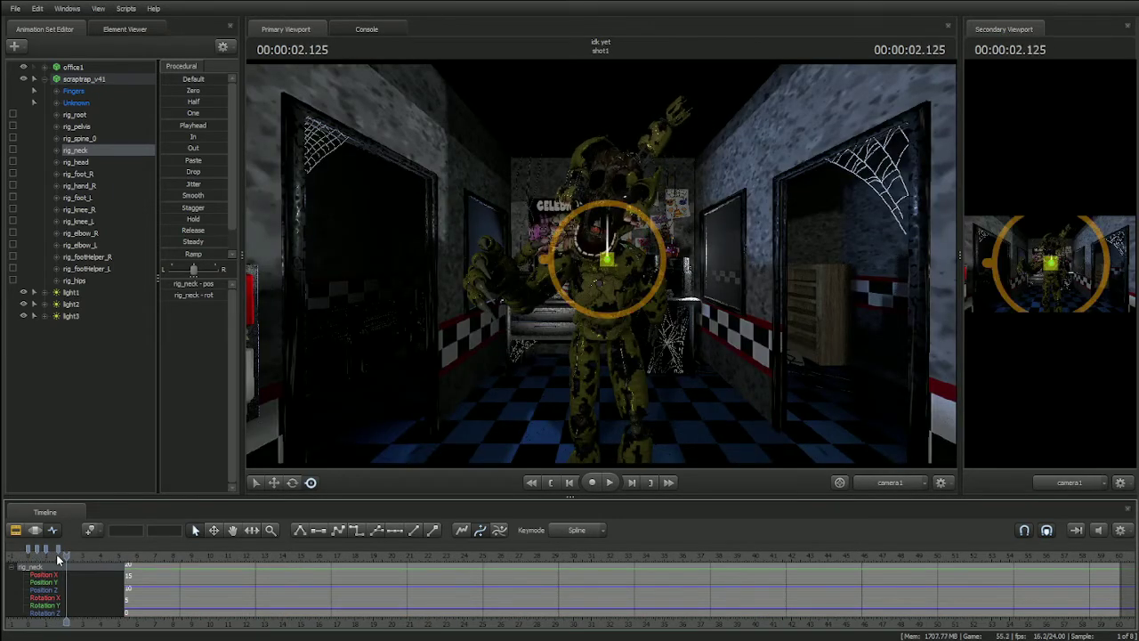
left_click_drag(56, 554, 26, 558)
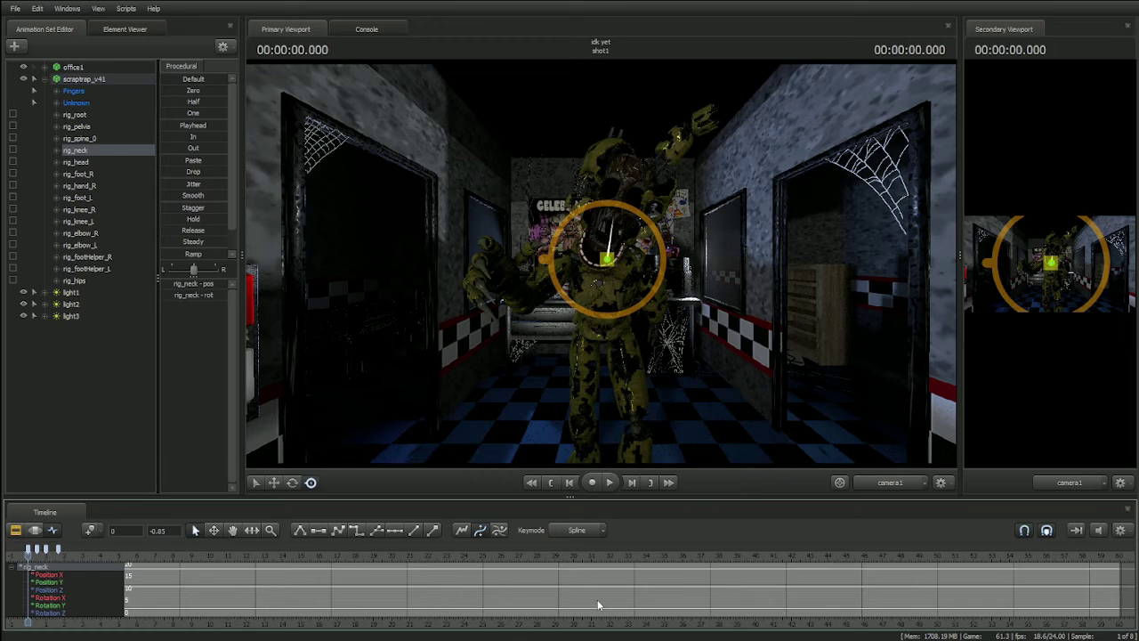
left_click(1121, 530)
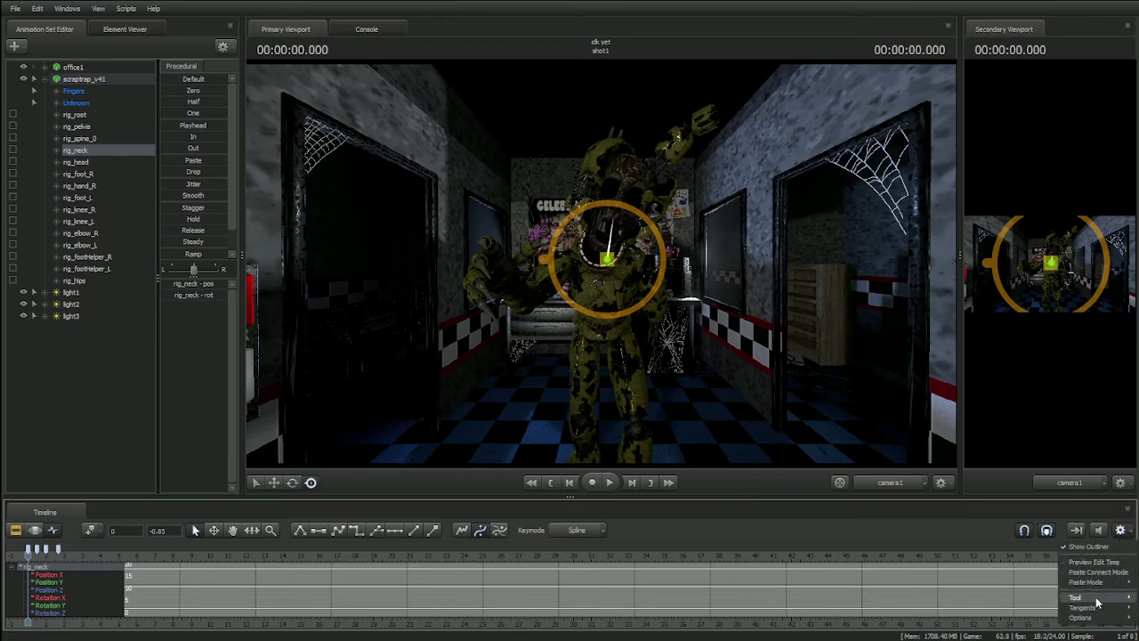
mouse_move(1101, 582)
mouse_move(1099, 608)
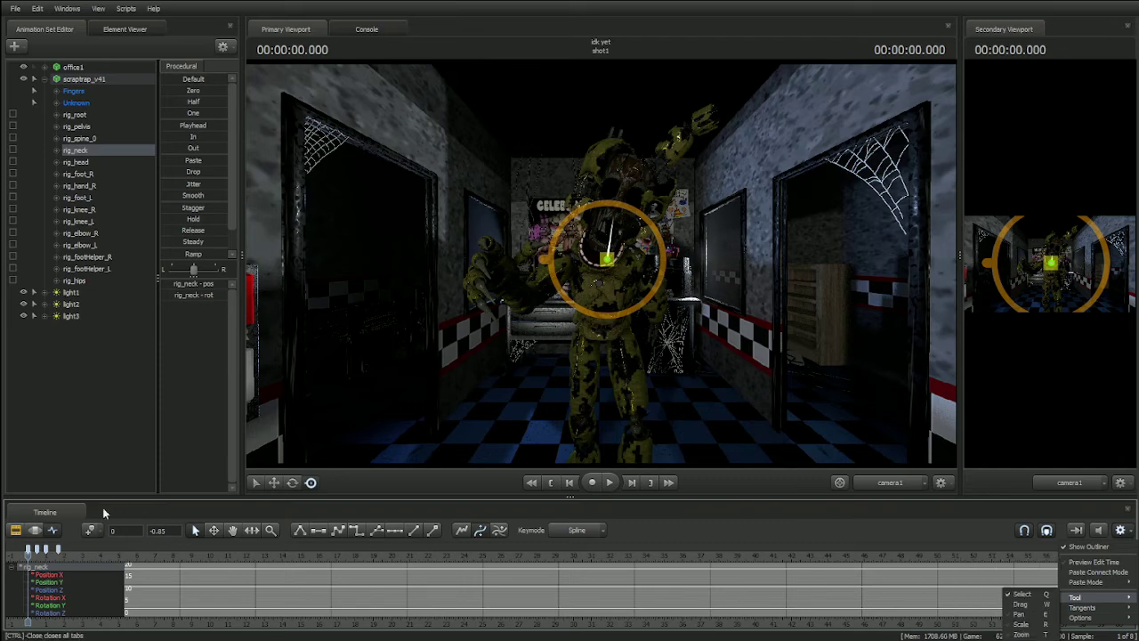
Play the shot from its start to about 3.75 seconds and deselect the rig_neck control.
key("space")
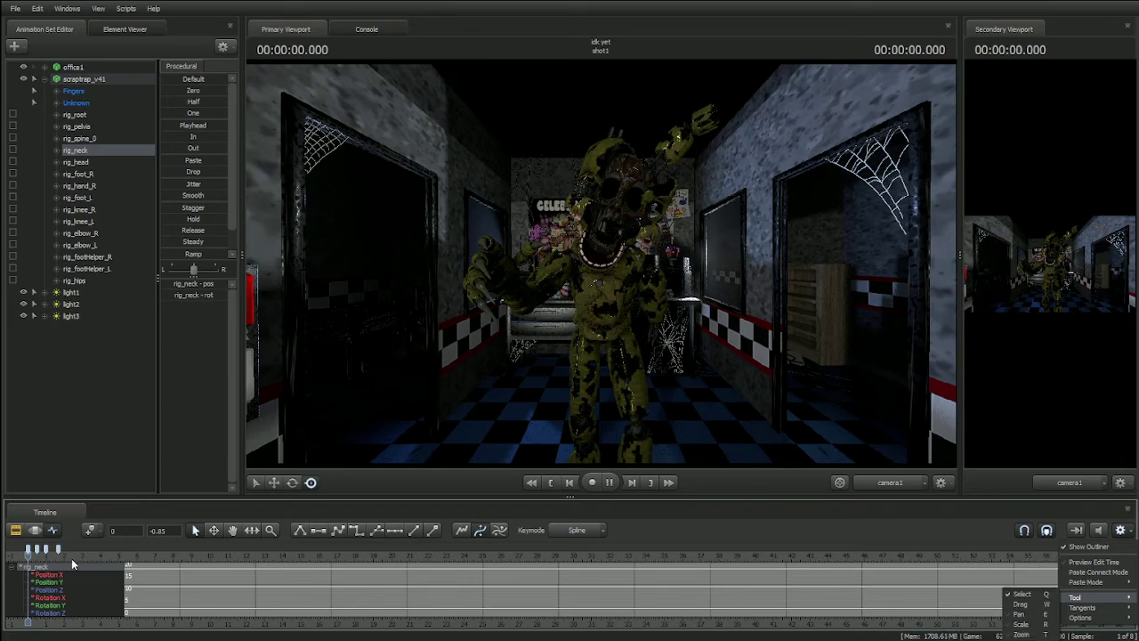
key("space")
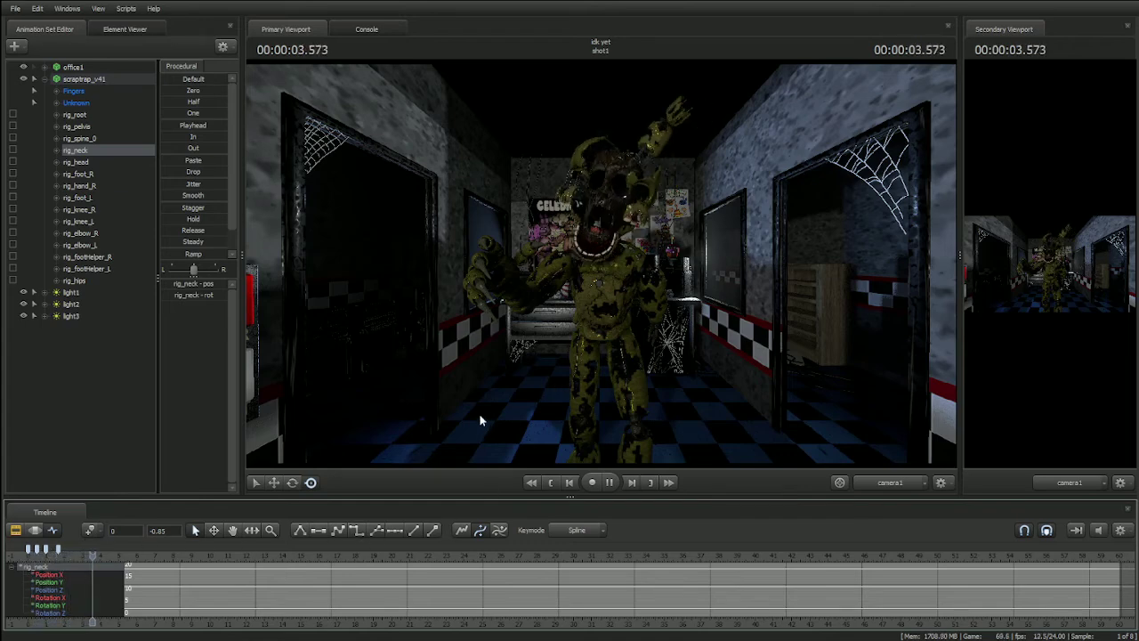
key("space")
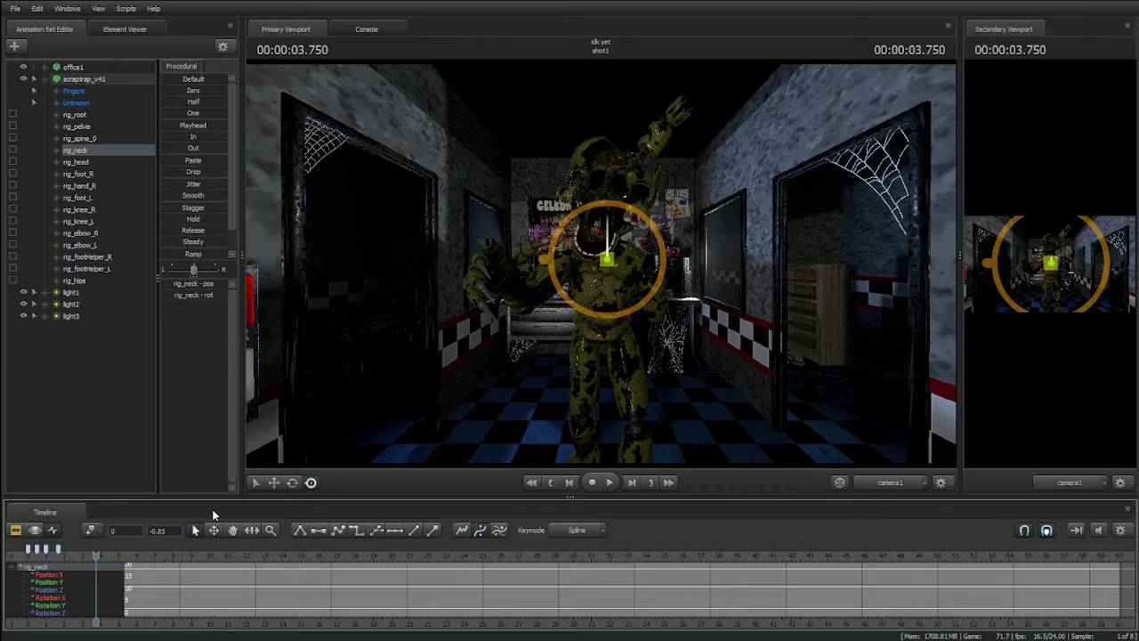
right_click(276, 452)
left_click(89, 445)
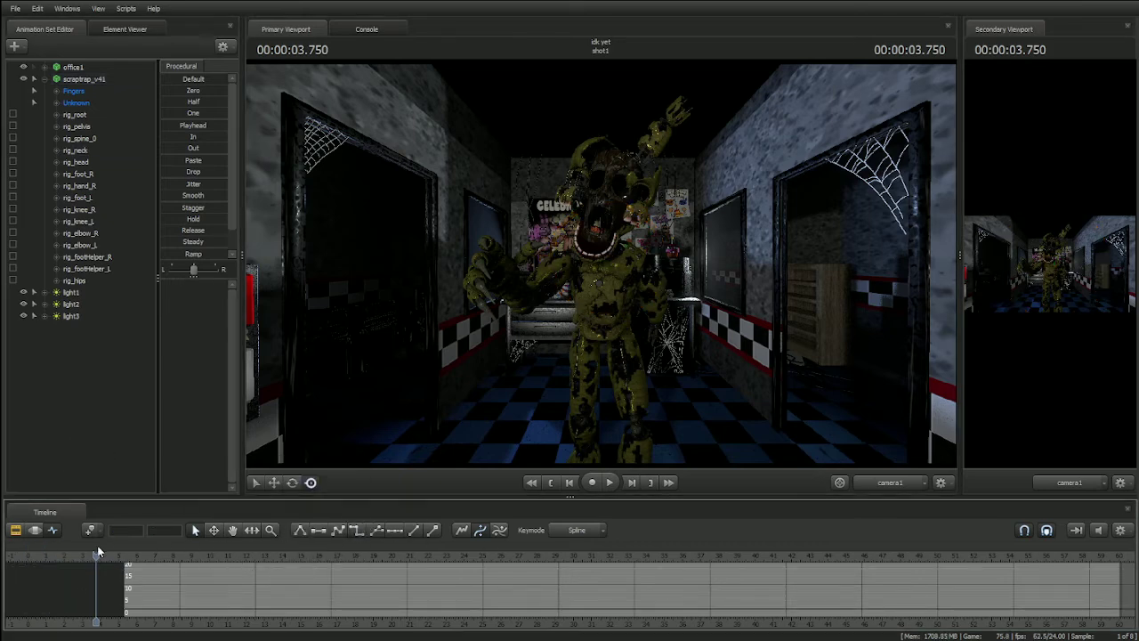
Scrub the playhead to about 9.958 seconds and examine the Graph Editor's Tool and Tangents options.
left_click_drag(98, 552, 208, 546)
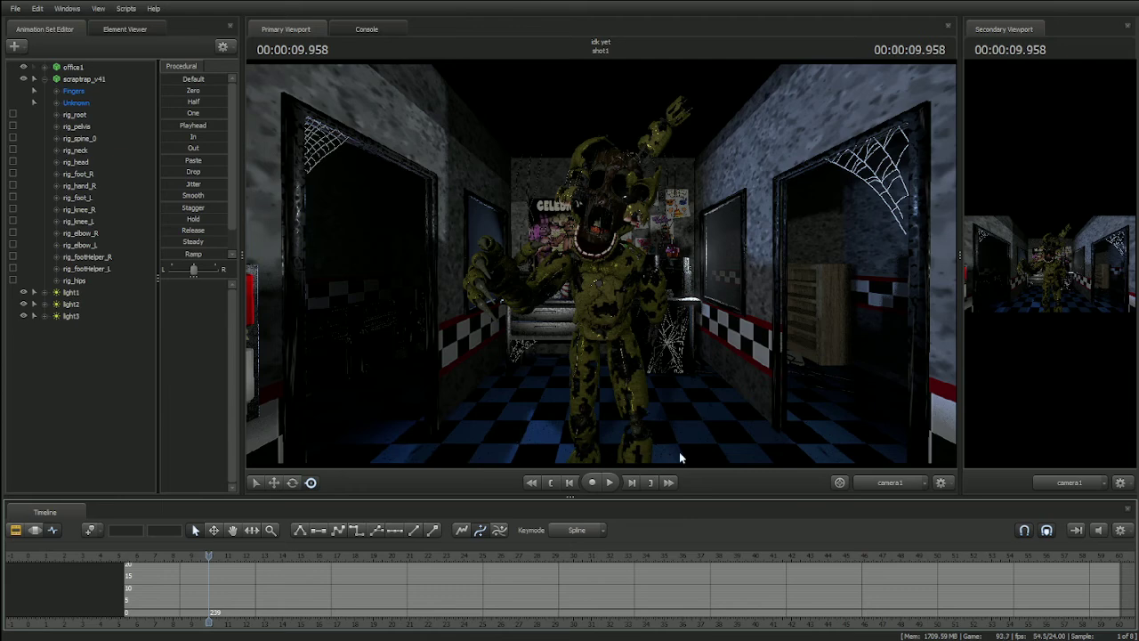
left_click(1120, 529)
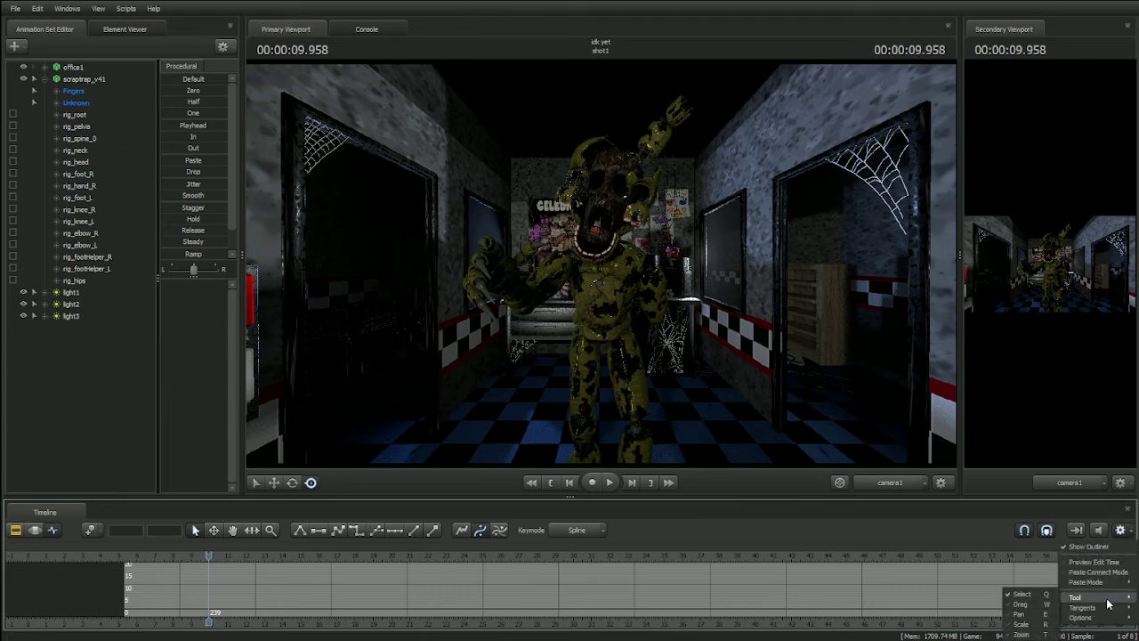
mouse_move(1100, 609)
left_click(1121, 530)
left_click(1121, 530)
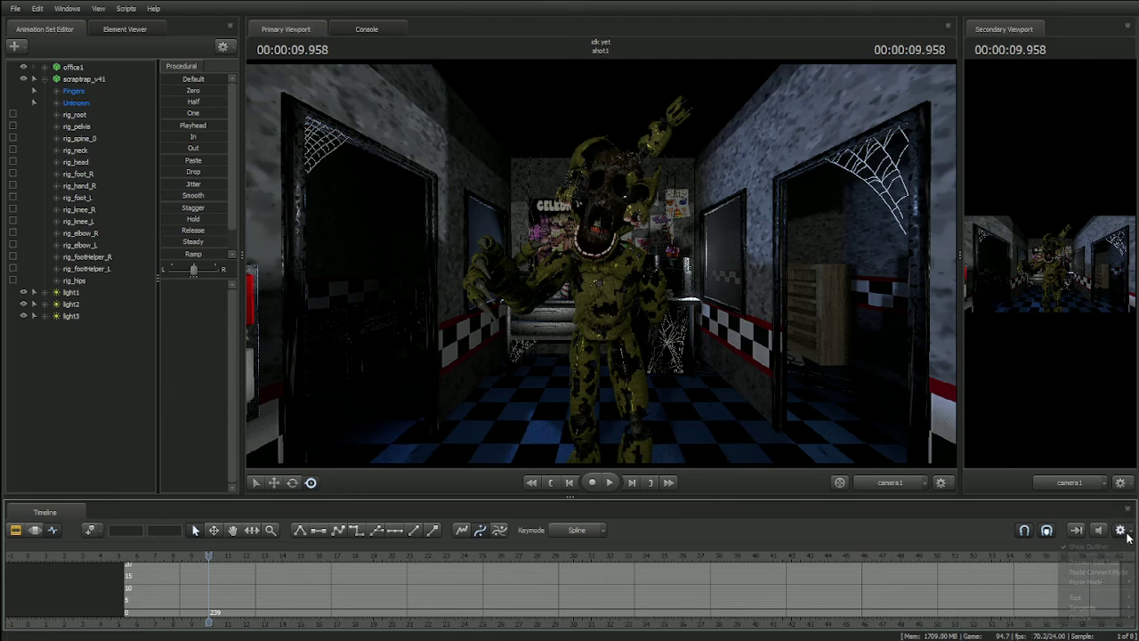
left_click(1124, 536)
left_click(1125, 535)
mouse_move(1098, 610)
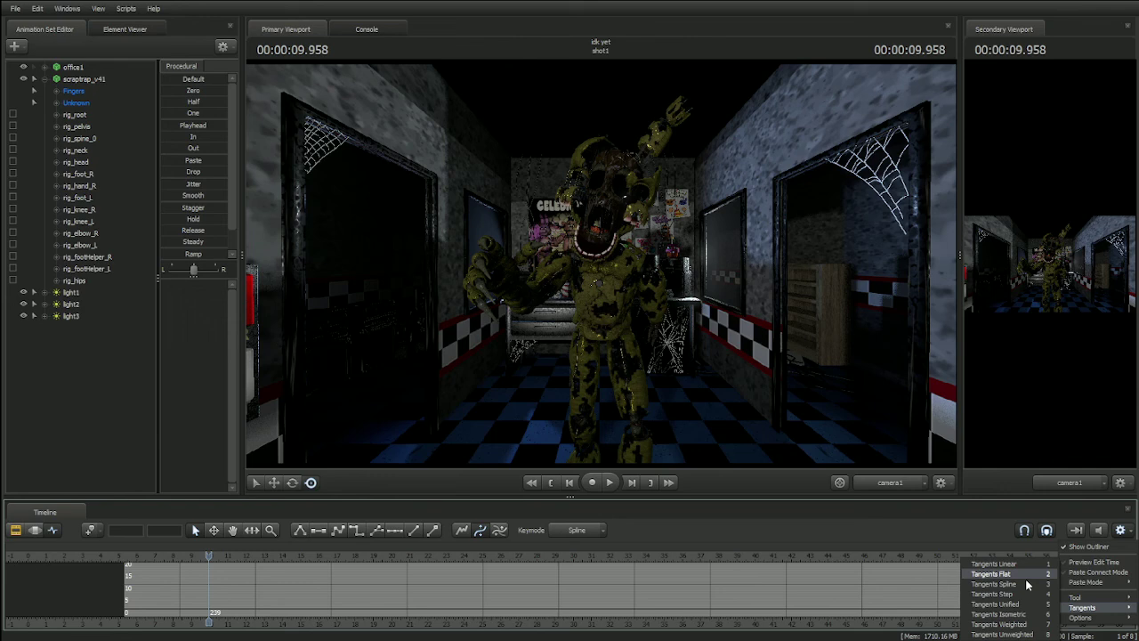
left_click(104, 375)
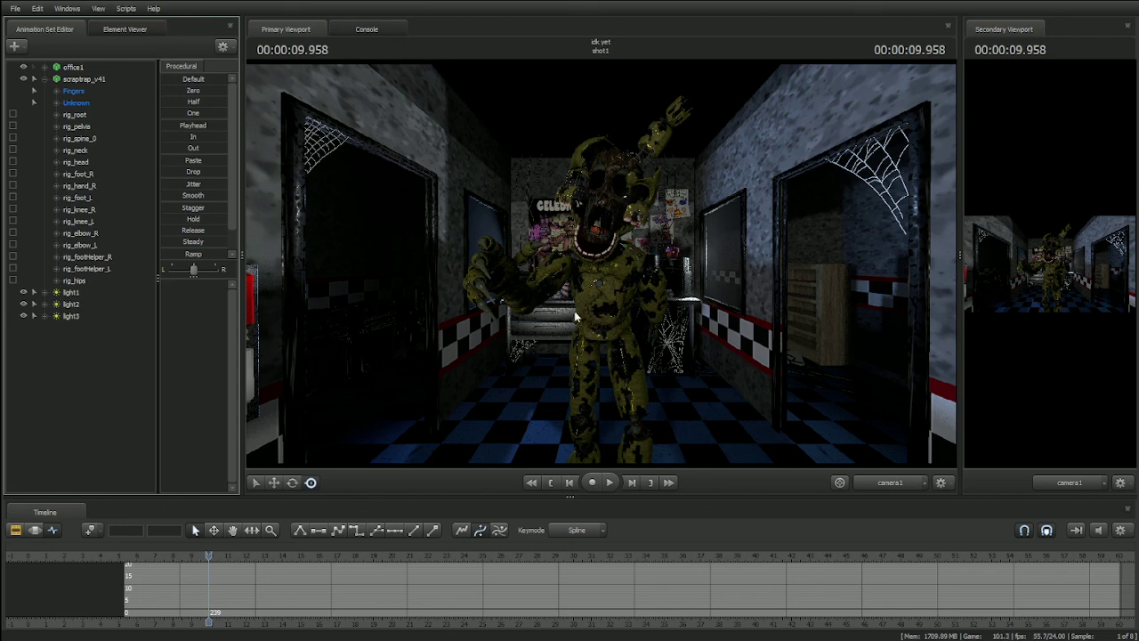
Switch the primary viewport to the Work Camera.
left_click(889, 483)
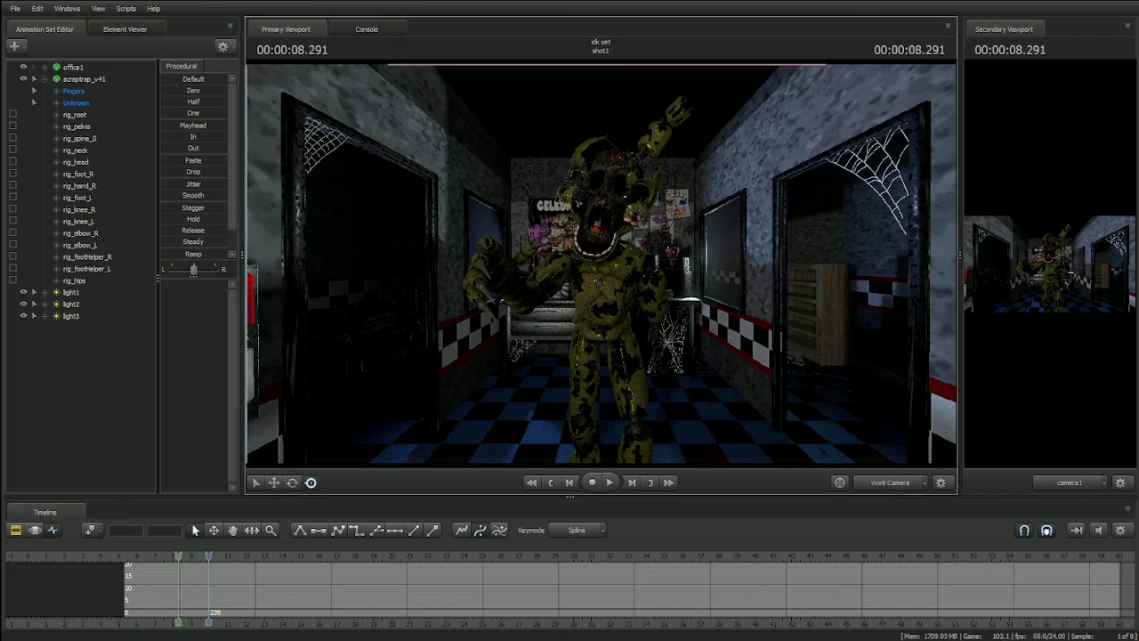